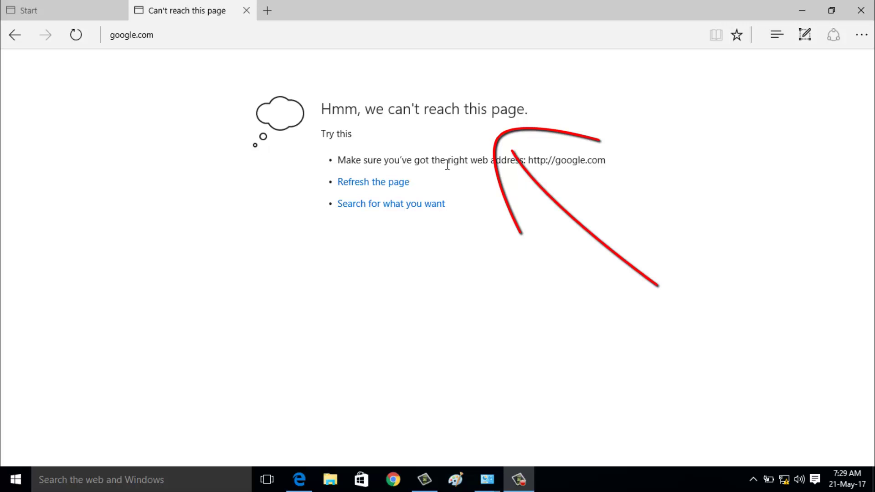
Retry loading google.com, then run the network troubleshooter and dismiss its diagnostics report.
{"action": "left_click", "coordinate": [375, 187]}
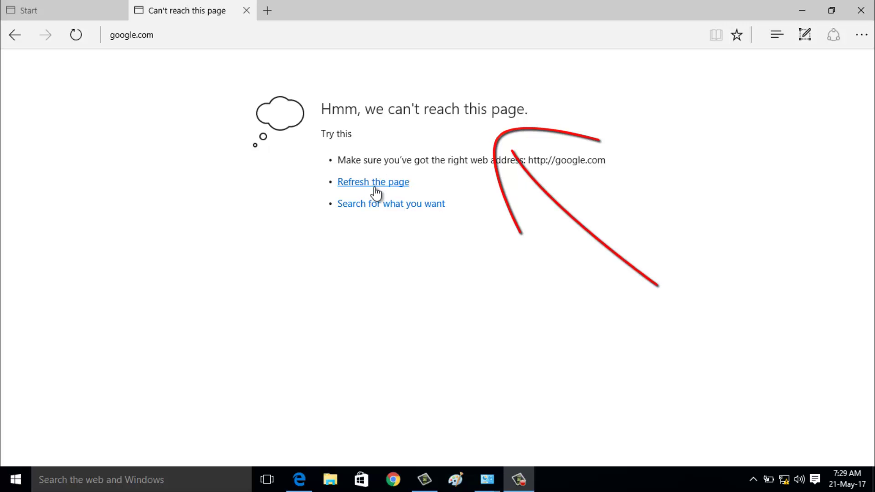
{"action": "right_click", "coordinate": [783, 484]}
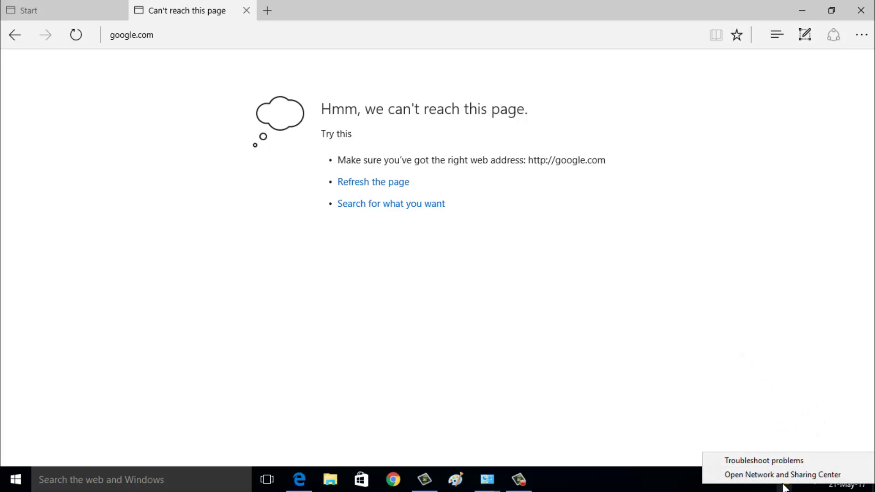
{"action": "left_click", "coordinate": [796, 461]}
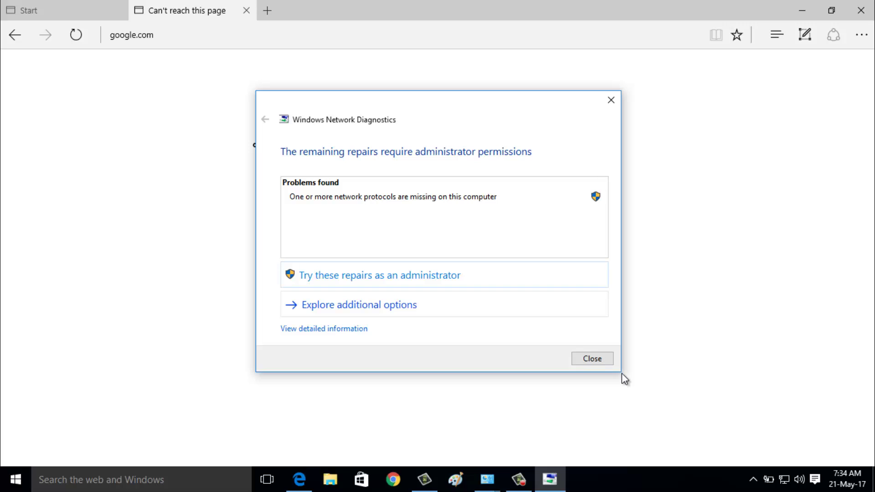
{"action": "left_click", "coordinate": [592, 358]}
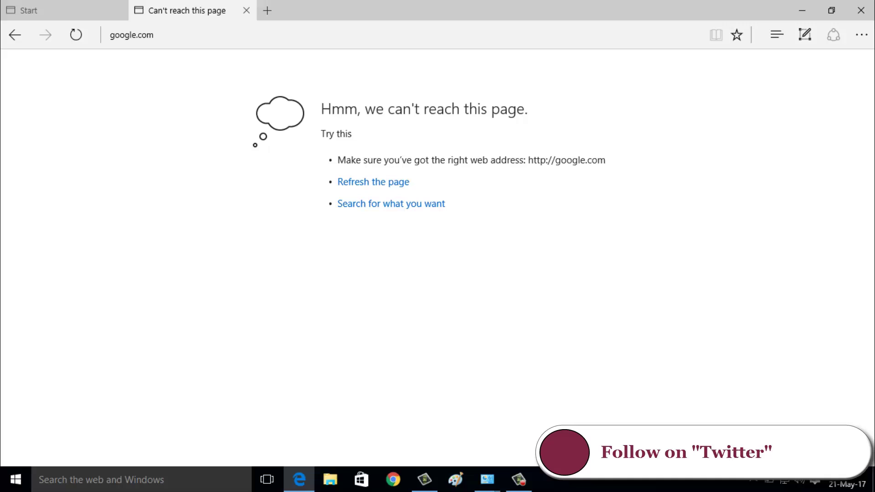
Open the Ethernet 2 connection's Properties through the tray's Network and Sharing Center.
{"action": "right_click", "coordinate": [783, 484]}
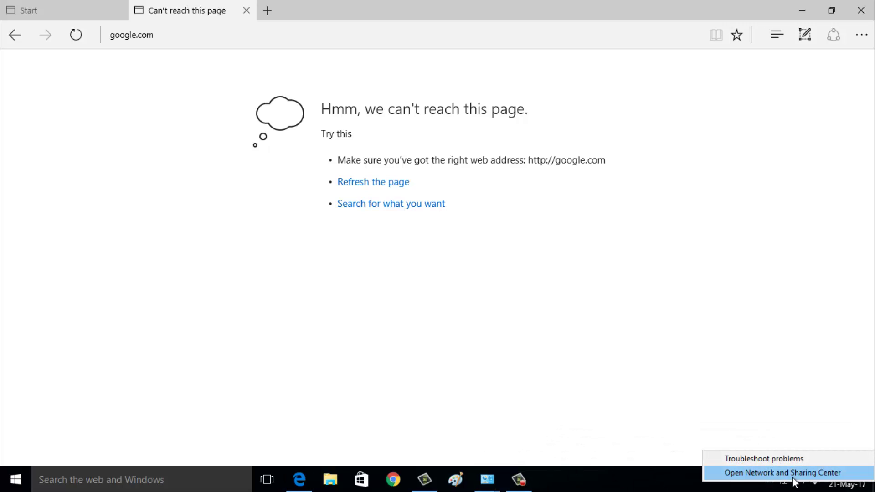
{"action": "left_click", "coordinate": [797, 473]}
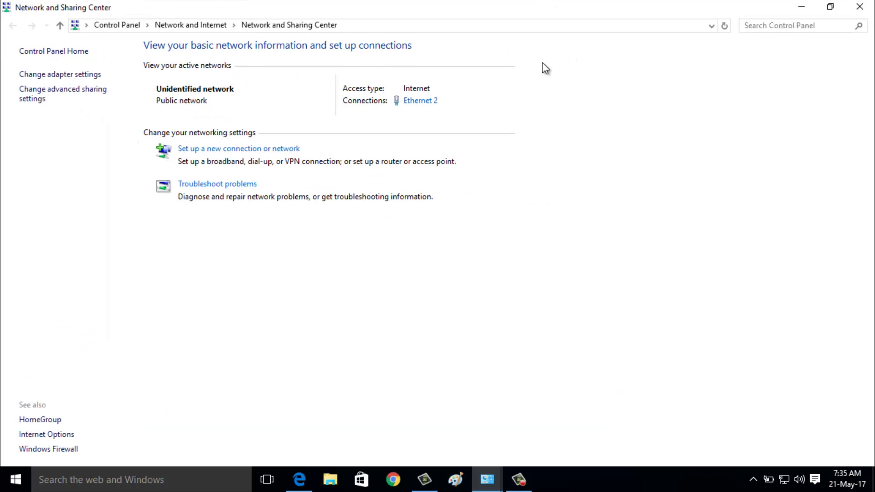
{"action": "left_click", "coordinate": [427, 109]}
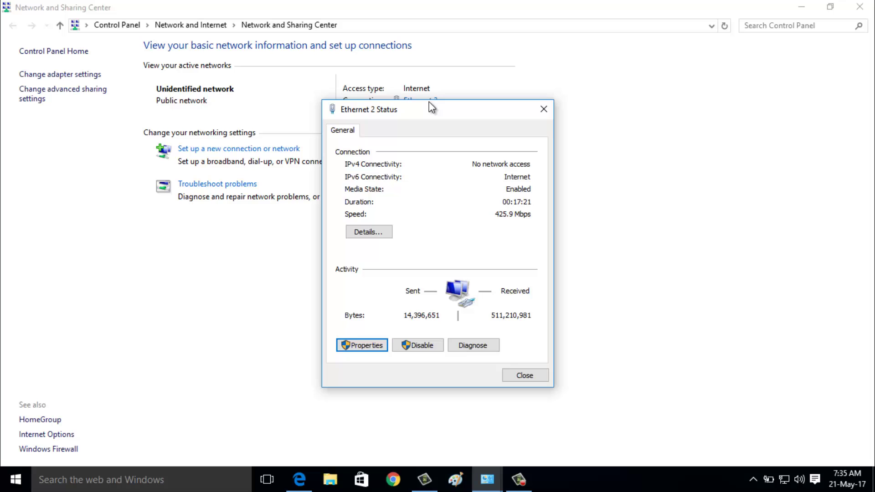
{"action": "left_click", "coordinate": [375, 344]}
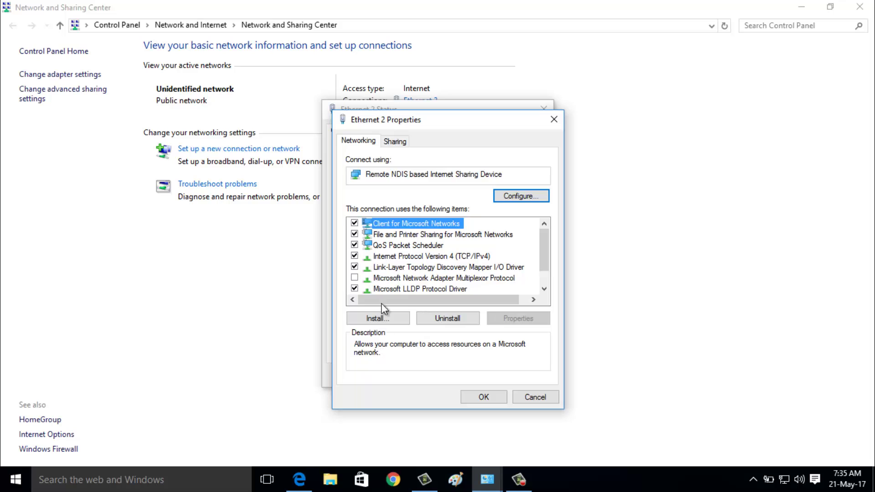
Set Ethernet 2's TCP/IPv4 to obtain the IP address and DNS server automatically, then close all dialogs.
{"action": "double_click", "coordinate": [431, 256]}
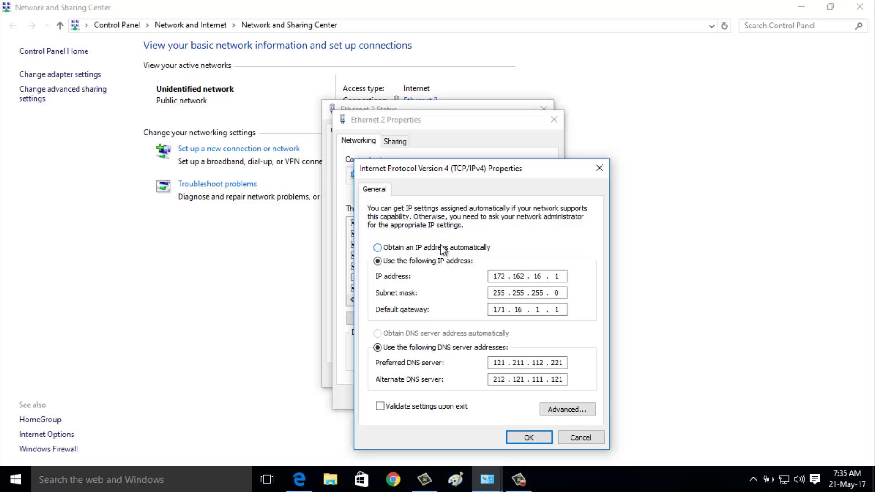
{"action": "left_click", "coordinate": [440, 246]}
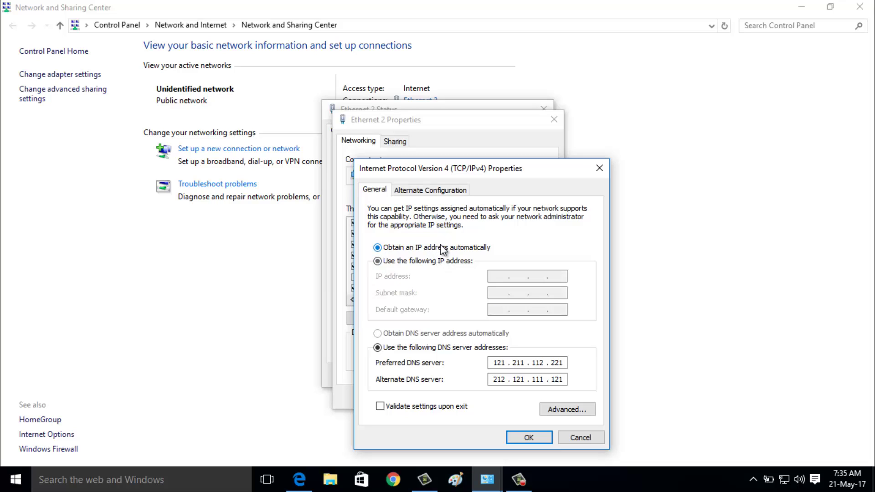
{"action": "left_click", "coordinate": [464, 337]}
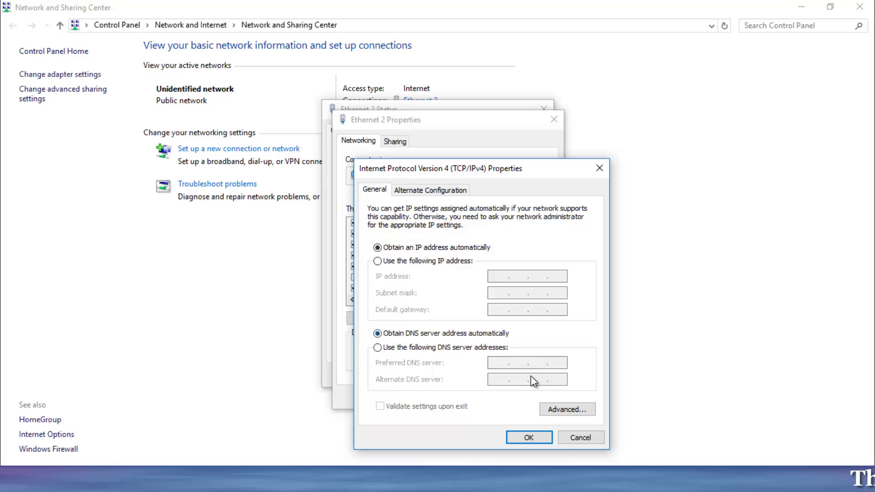
{"action": "left_click", "coordinate": [528, 435]}
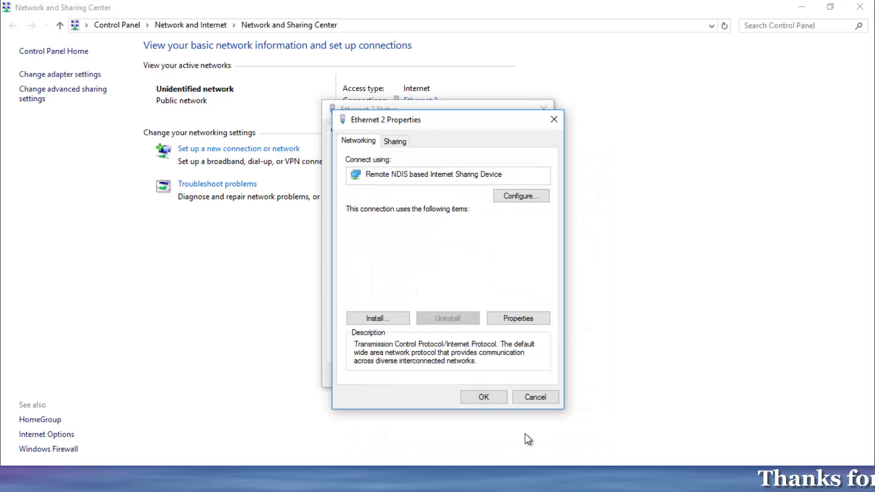
{"action": "left_click", "coordinate": [488, 398]}
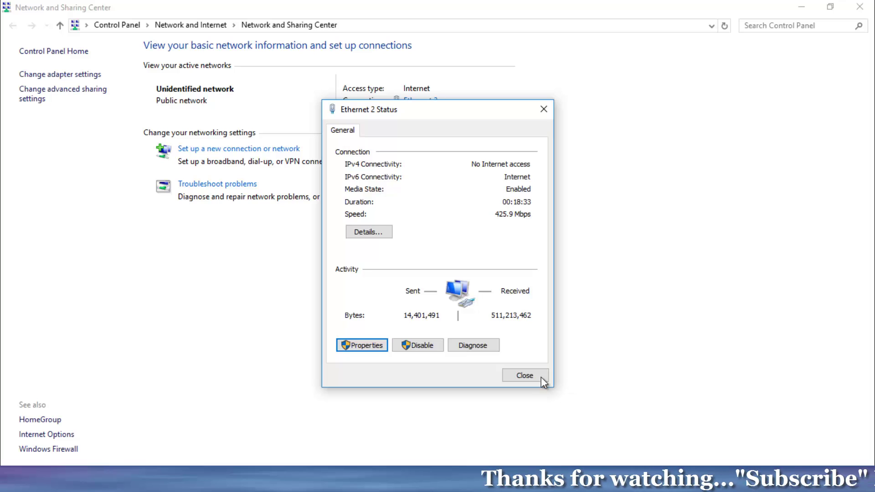
{"action": "left_click", "coordinate": [522, 374]}
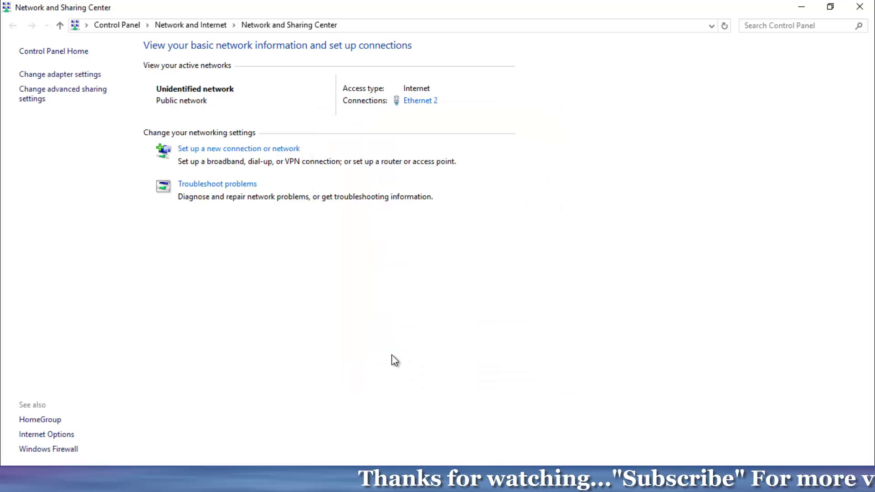
Confirm 'Automatically detect settings' is on via Edge's advanced proxy settings, then minimize Edge.
{"action": "mouse_move", "coordinate": [299, 482]}
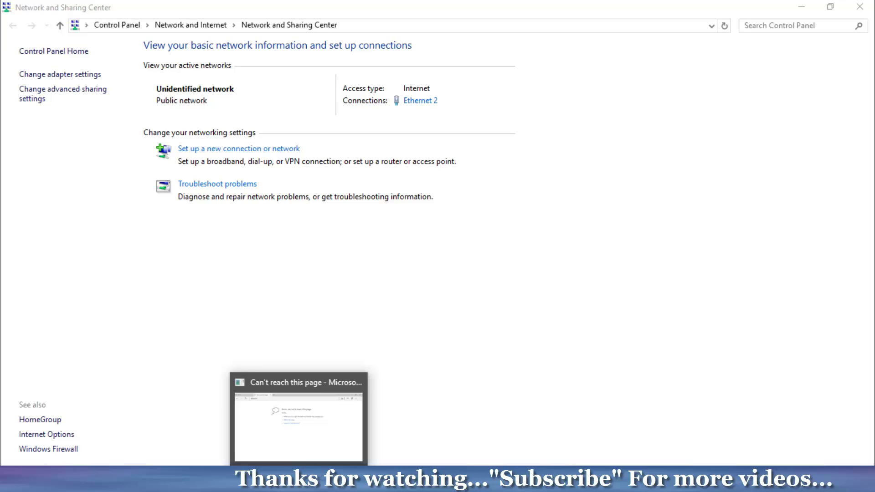
{"action": "left_click", "coordinate": [299, 424]}
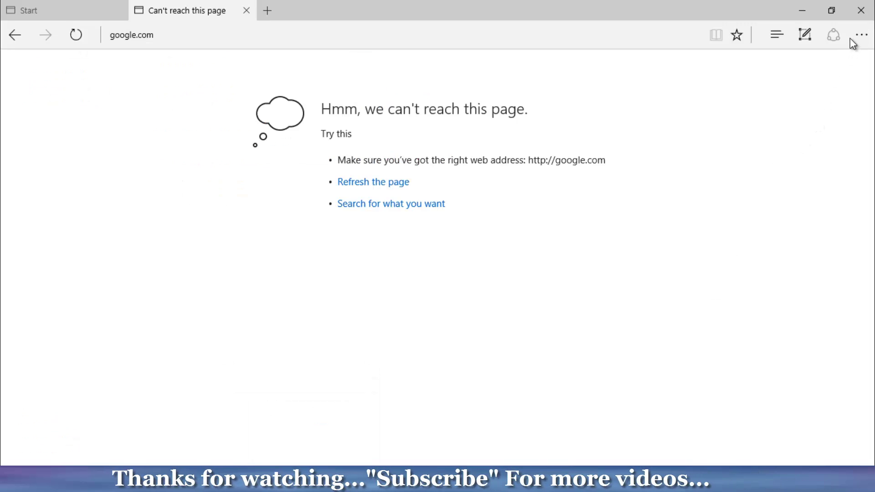
{"action": "left_click", "coordinate": [862, 37]}
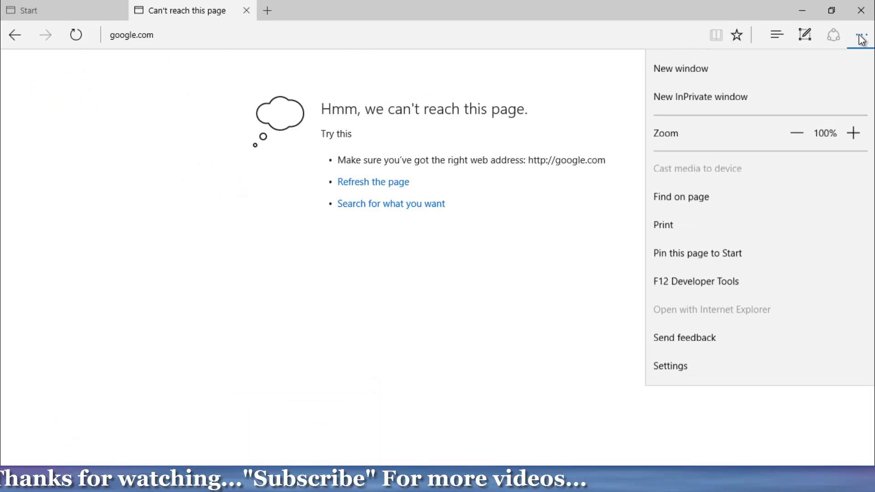
{"action": "left_click", "coordinate": [700, 368]}
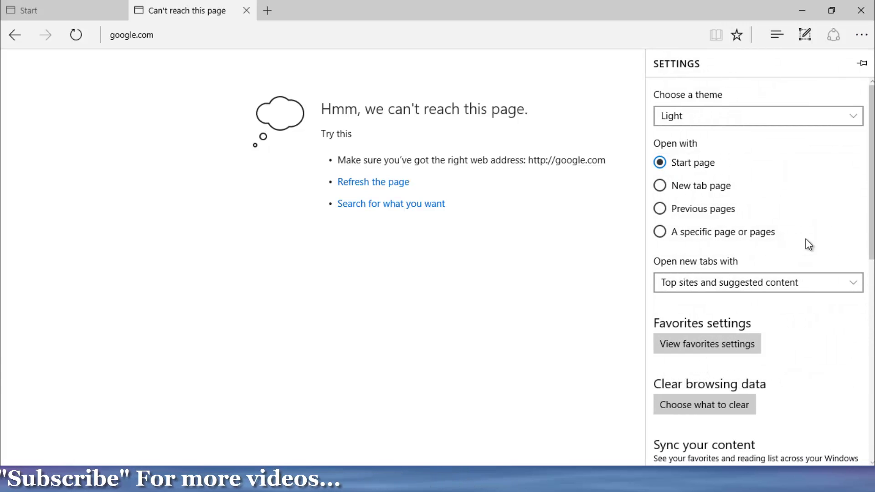
{"action": "scroll", "coordinate": [809, 245], "scroll_direction": "down", "scroll_amount": 6}
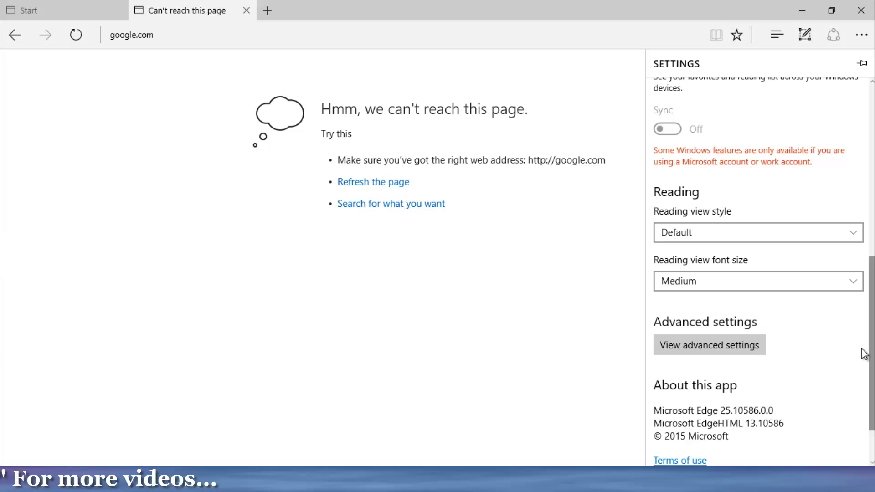
{"action": "left_click", "coordinate": [748, 346]}
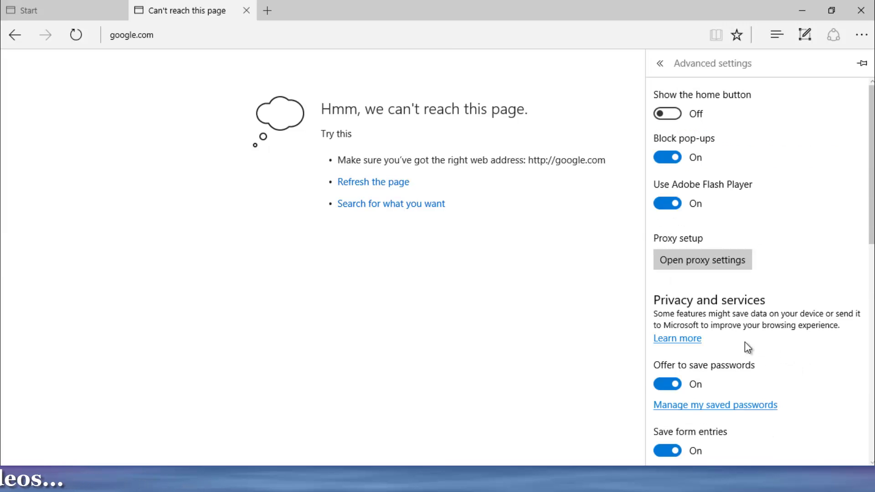
{"action": "left_click", "coordinate": [723, 255]}
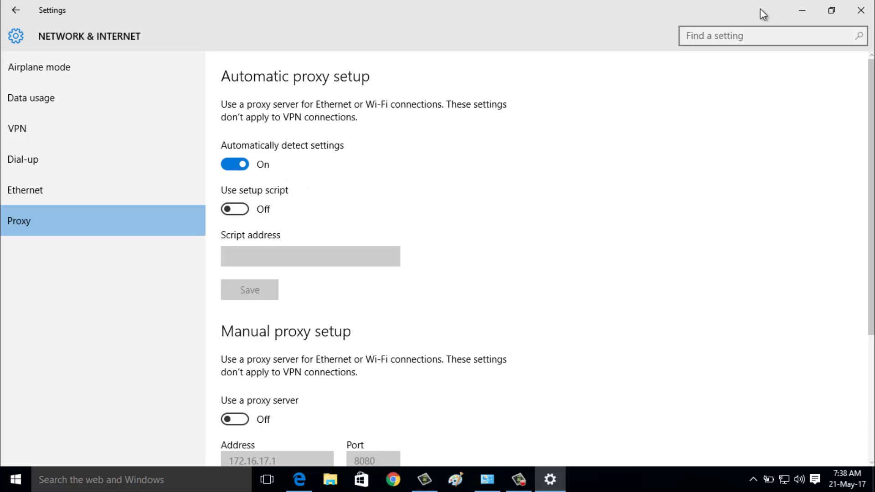
{"action": "left_click", "coordinate": [861, 10]}
{"action": "key", "text": "super+d"}
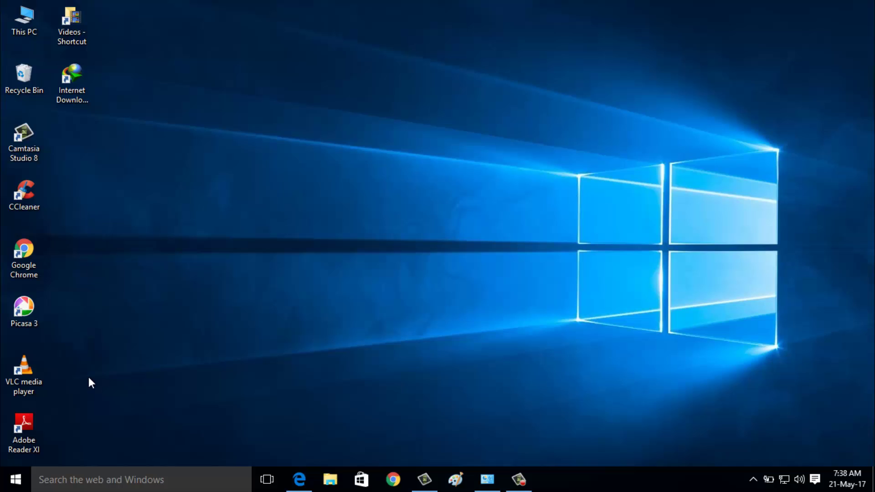
Run ipconfig/release and ipconfig/renew in an administrator Command Prompt.
{"action": "right_click", "coordinate": [14, 483]}
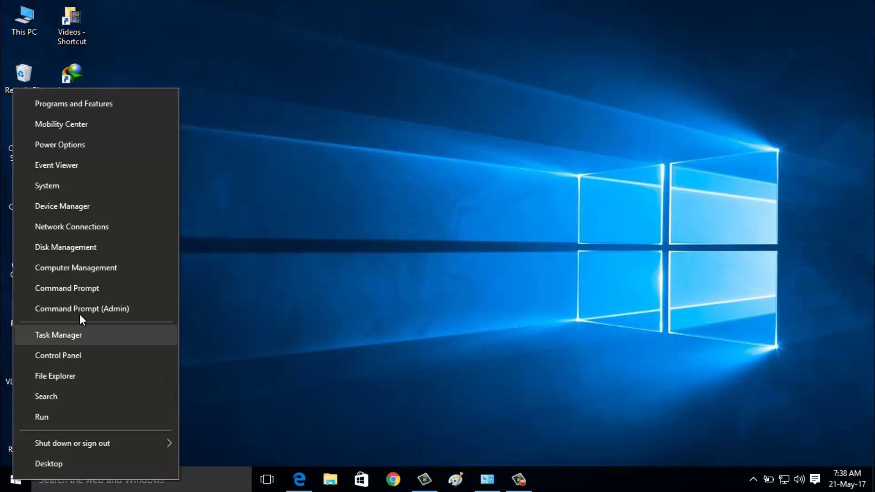
{"action": "left_click", "coordinate": [104, 313]}
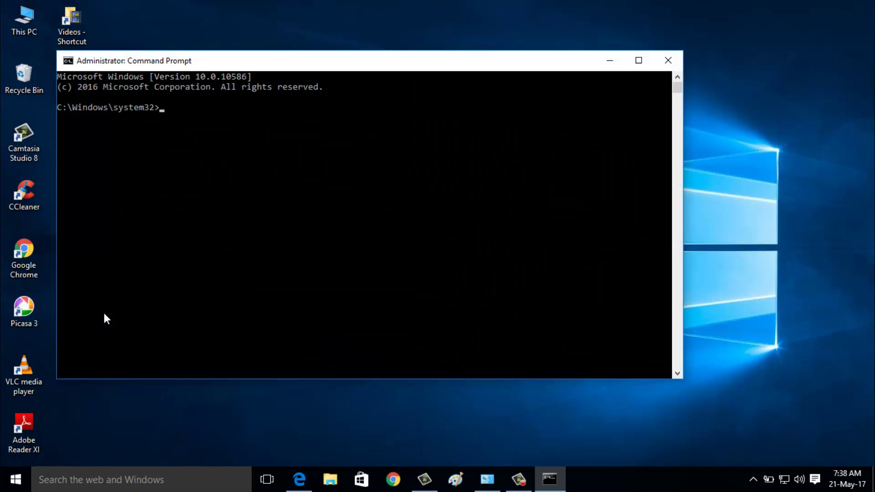
{"action": "type", "text": "ipconfig/release"}
{"action": "key", "text": "Return"}
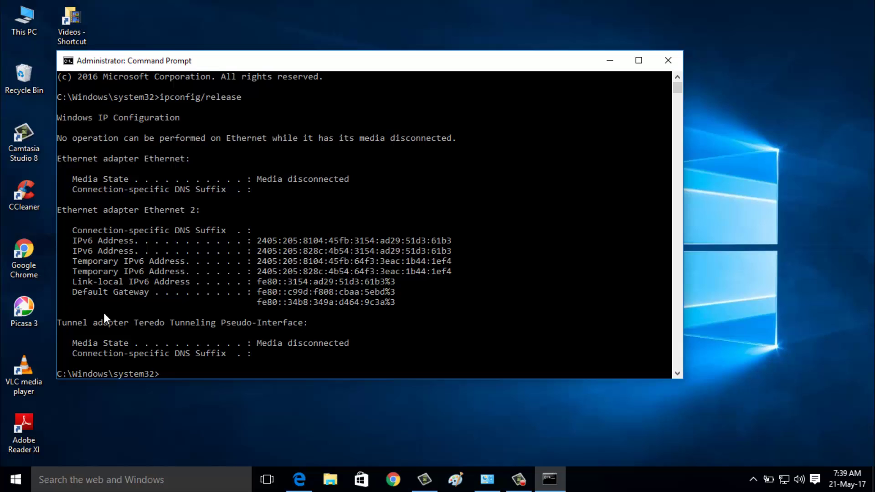
{"action": "type", "text": "ipconfig/renew"}
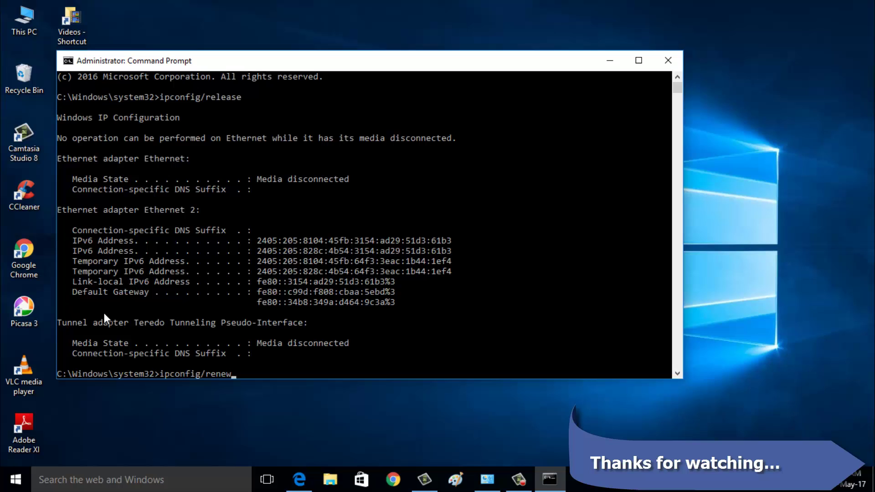
{"action": "key", "text": "Return"}
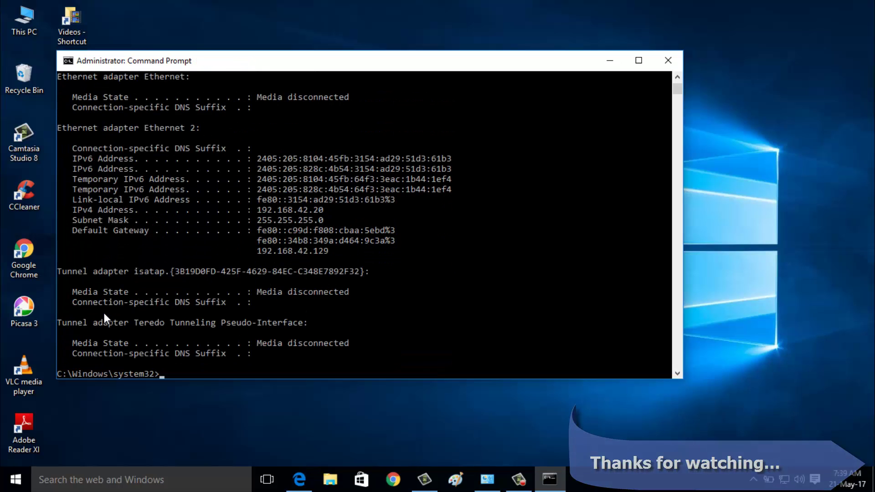
Close Command Prompt and choose Restart in the Shut Down Windows dialog.
{"action": "left_click", "coordinate": [664, 69]}
{"action": "key", "text": "alt+F4"}
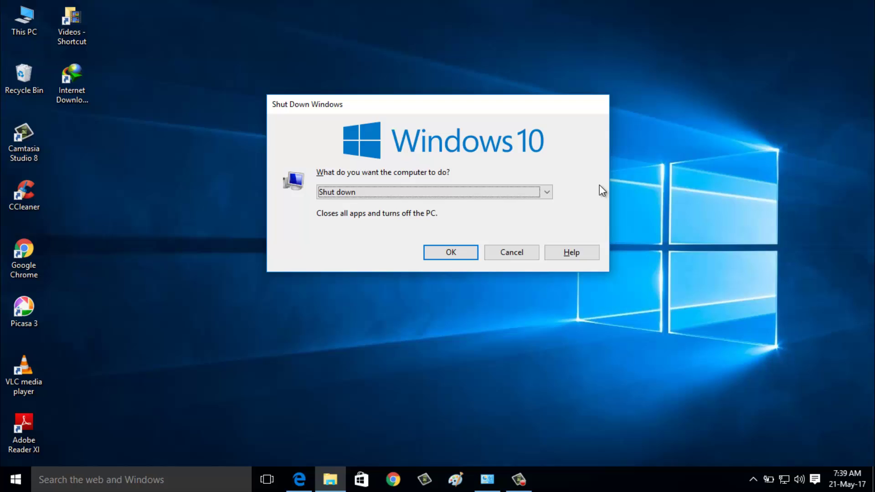
{"action": "left_click", "coordinate": [522, 191]}
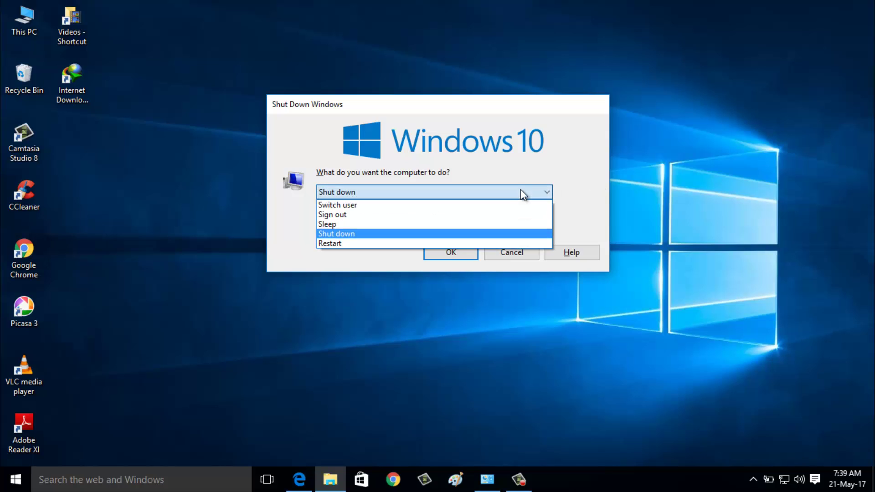
{"action": "left_click", "coordinate": [511, 245]}
{"action": "key", "text": "Return"}
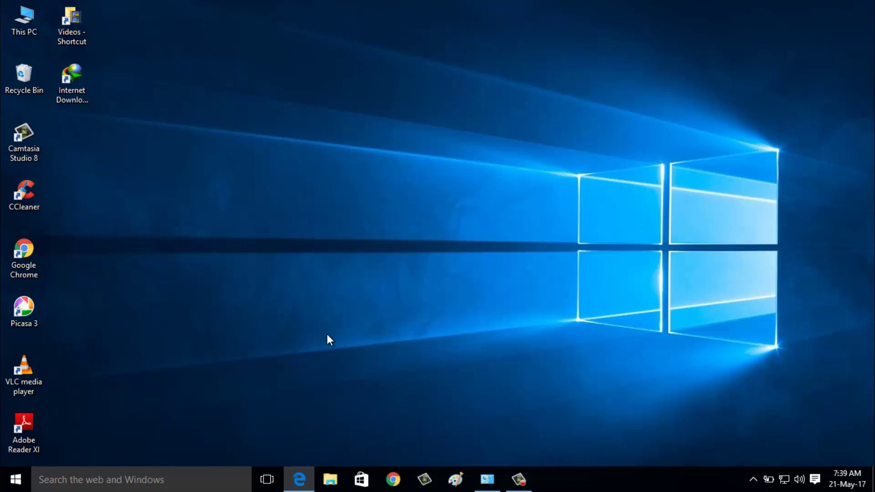
Bring Edge back, close its settings pane, and reload google.com so Google's home page loads.
{"action": "left_click", "coordinate": [299, 490]}
{"action": "left_click", "coordinate": [153, 70]}
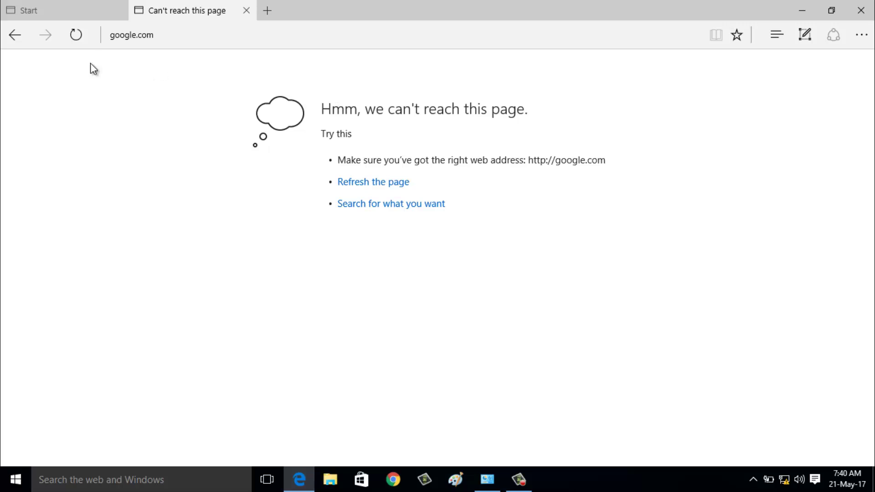
{"action": "left_click", "coordinate": [76, 34]}
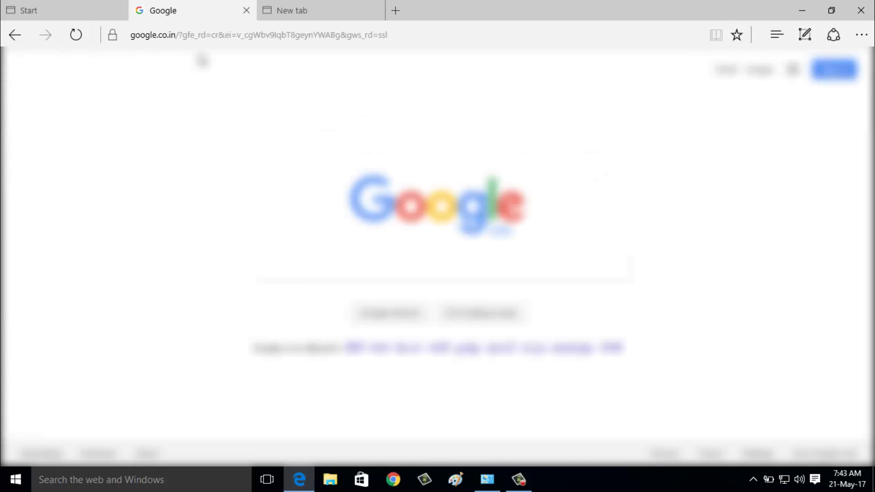